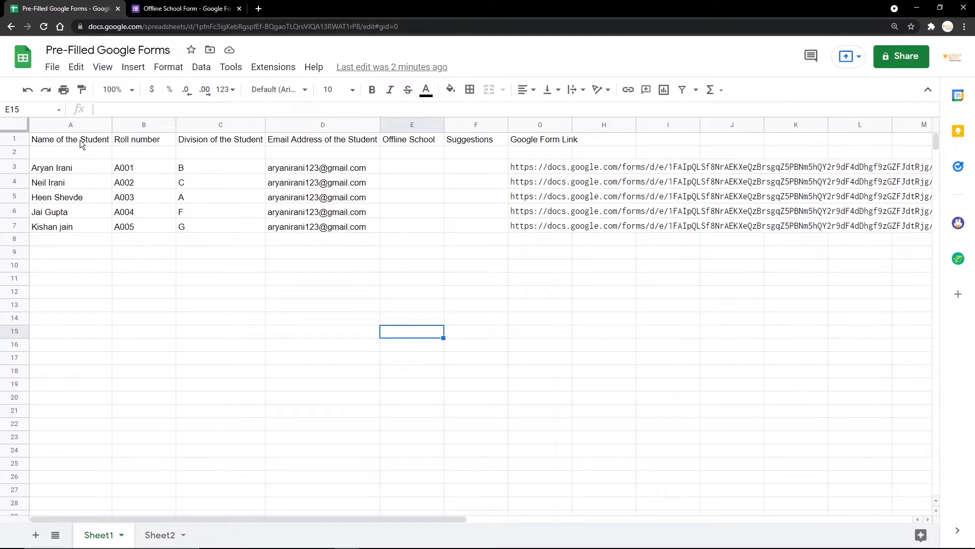
Examine the student columns and the pre-filled Google Form links in G3:G7, and check the installed mail merge extension.
{"action": "mouse_move", "coordinate": [80, 139]}
{"action": "left_mouse_down"}
{"action": "mouse_move", "coordinate": [609, 218]}
{"action": "mouse_move", "coordinate": [531, 214]}
{"action": "left_mouse_up"}
{"action": "left_click", "coordinate": [538, 171]}
{"action": "left_click", "coordinate": [540, 180]}
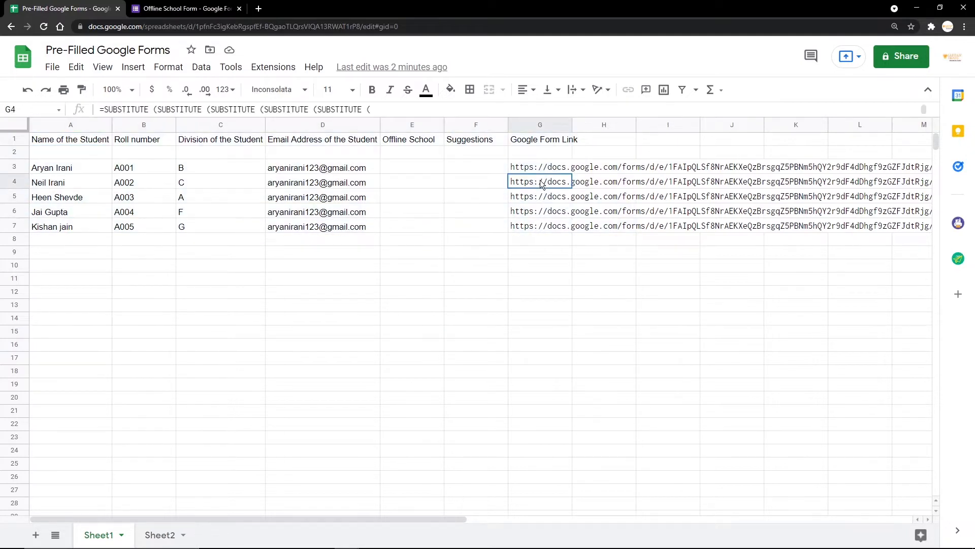
{"action": "left_click", "coordinate": [542, 210]}
{"action": "left_click", "coordinate": [542, 225]}
{"action": "left_click_drag", "start_coordinate": [544, 167], "coordinate": [545, 228]}
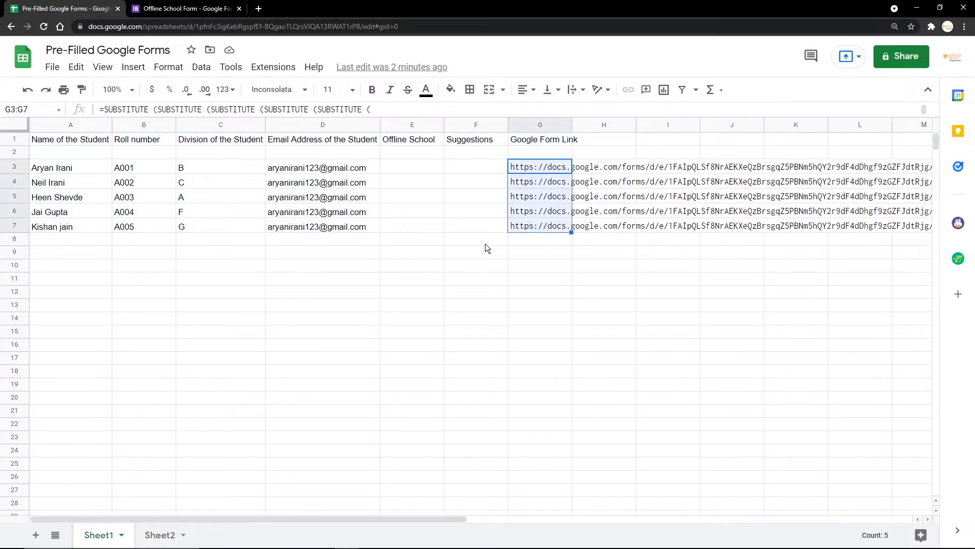
{"action": "left_click", "coordinate": [416, 251]}
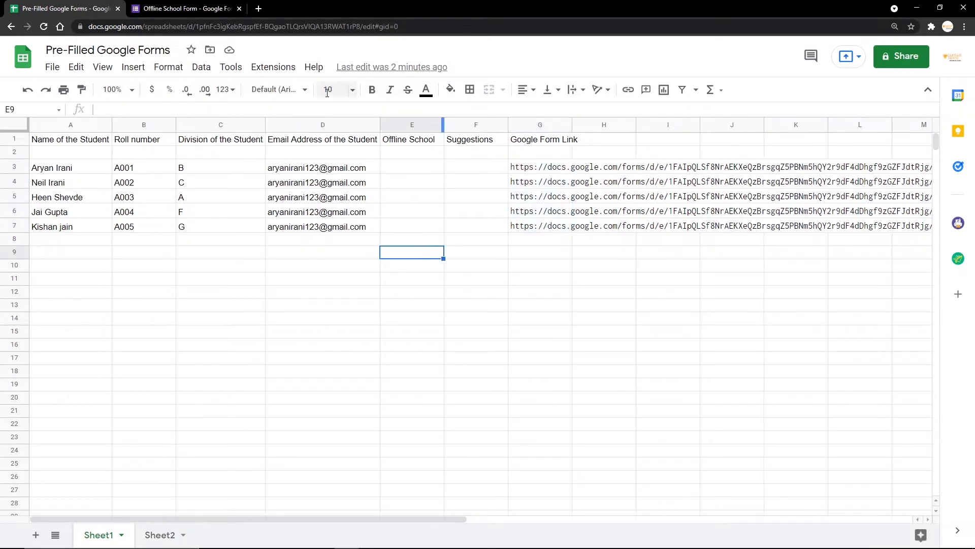
{"action": "left_click", "coordinate": [273, 66]}
{"action": "mouse_move", "coordinate": [330, 227]}
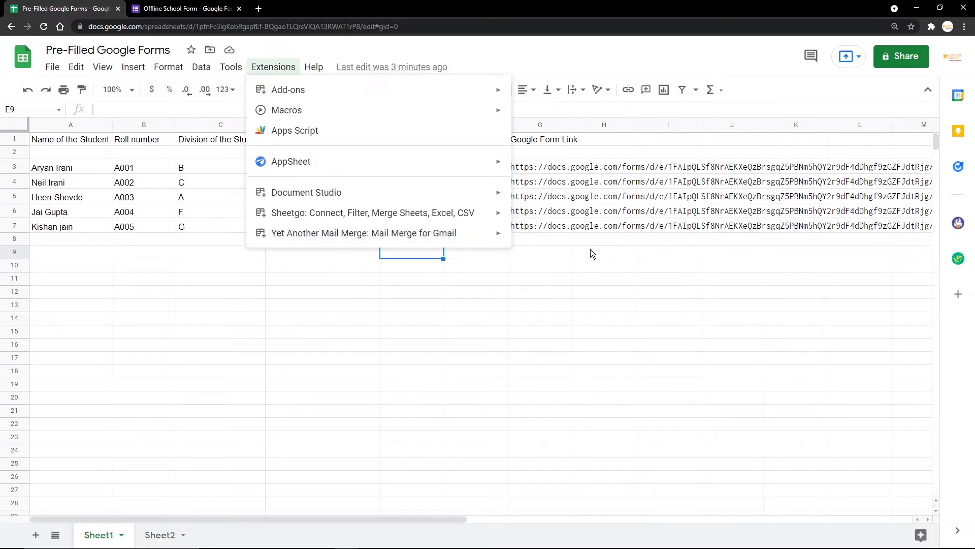
Open Gmail in a new browser tab and start a new email message.
{"action": "left_click", "coordinate": [259, 9]}
{"action": "type", "text": "gm"}
{"action": "key", "text": "Return"}
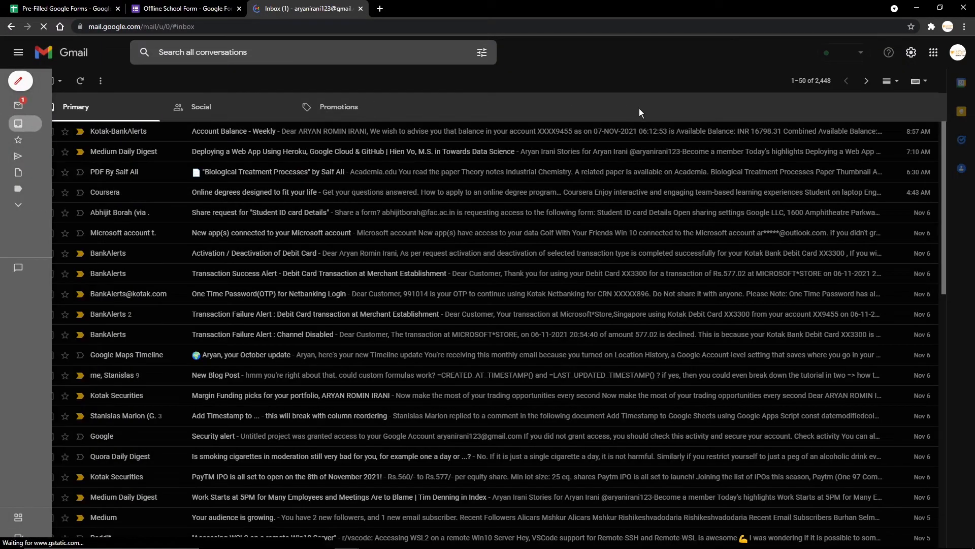
{"action": "key", "text": "c"}
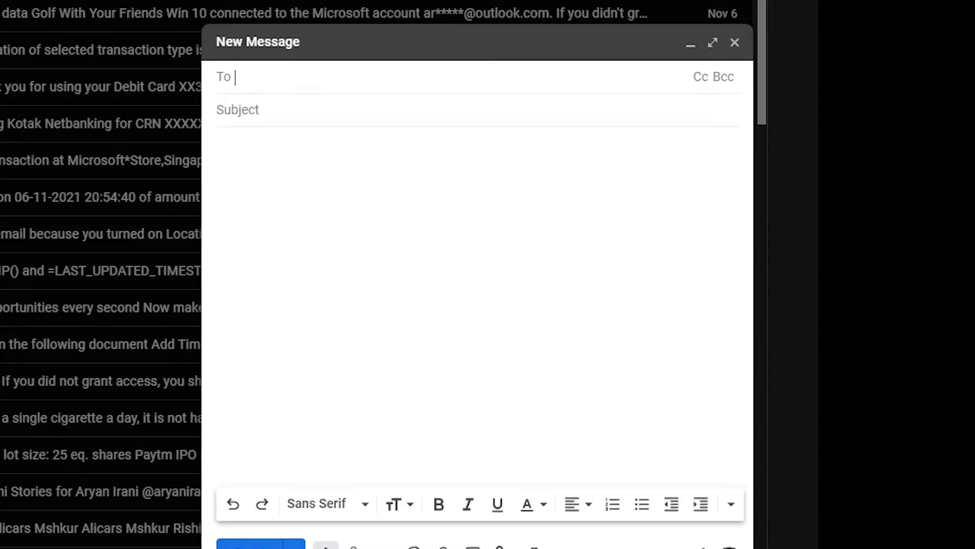
Set the email's subject to "Offline School Google Form", leaving the recipients empty.
{"action": "left_click", "coordinate": [306, 116]}
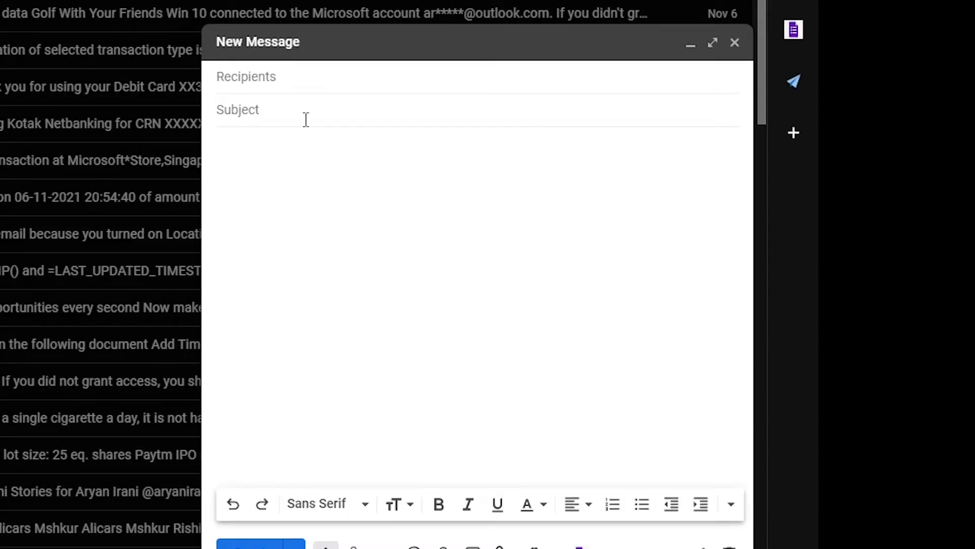
{"action": "left_click", "coordinate": [316, 83]}
{"action": "left_click", "coordinate": [427, 115]}
{"action": "type", "text": "Offline S"}
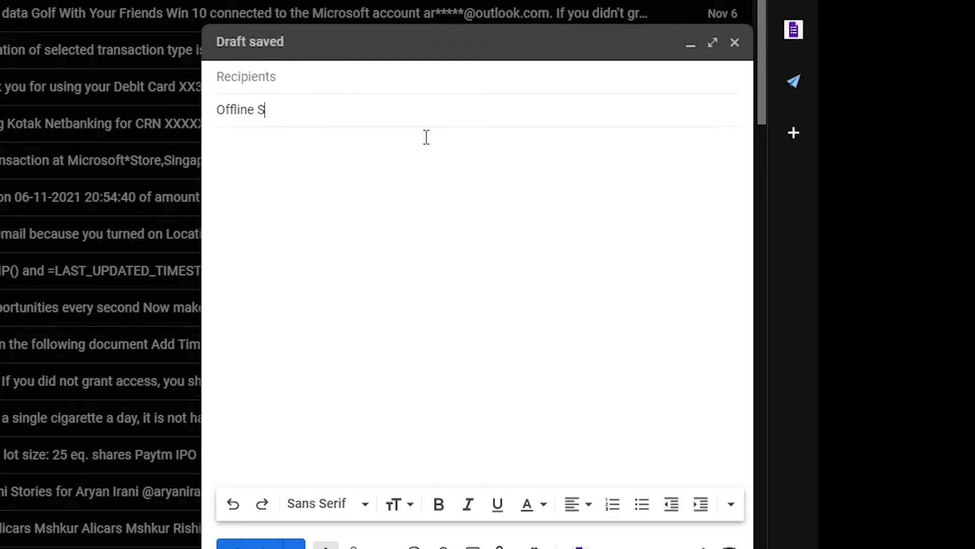
{"action": "type", "text": "chool Google Form"}
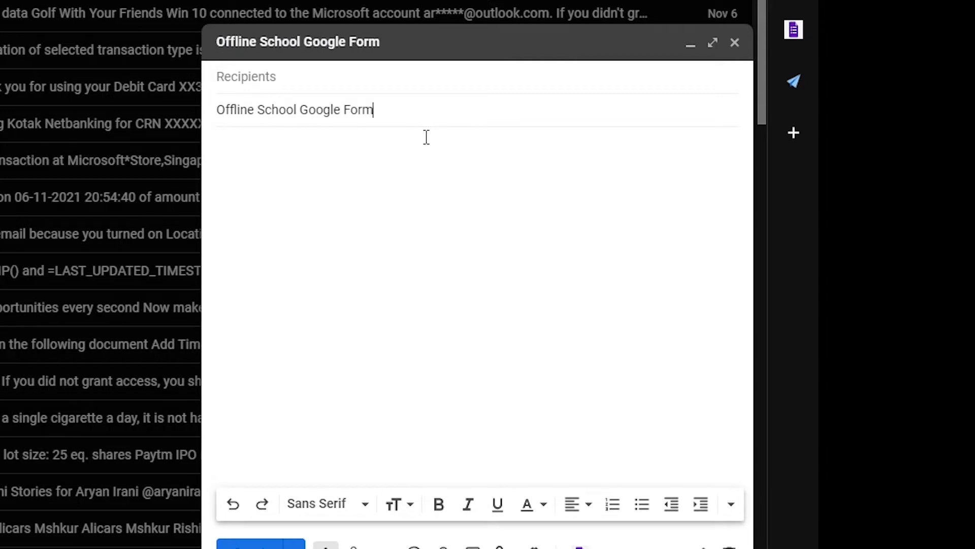
Begin the email body with "Dear {{ Name of the Student }},", copying the placeholder name from the spreadsheet's header in A1.
{"action": "left_click", "coordinate": [427, 137]}
{"action": "type", "text": "Dear"}
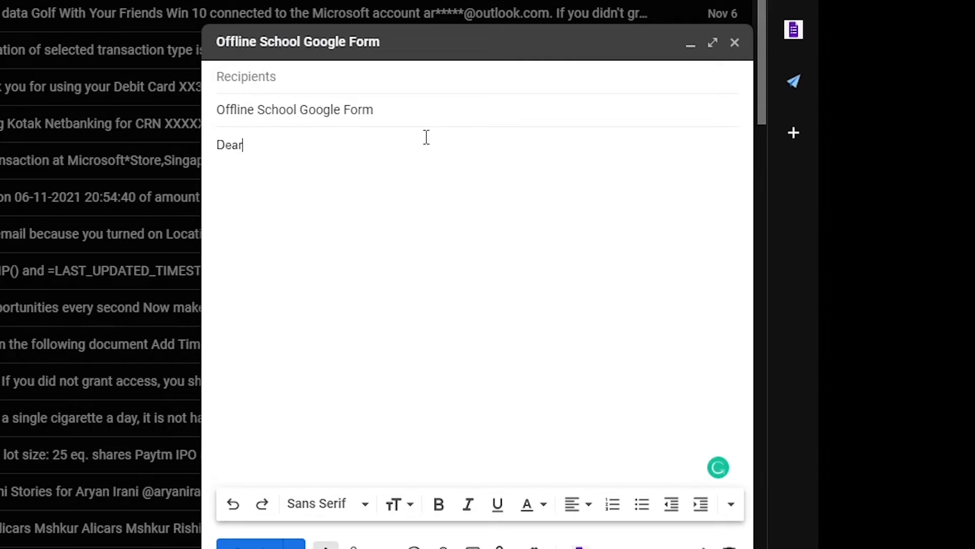
{"action": "type", "text": " {{}}"}
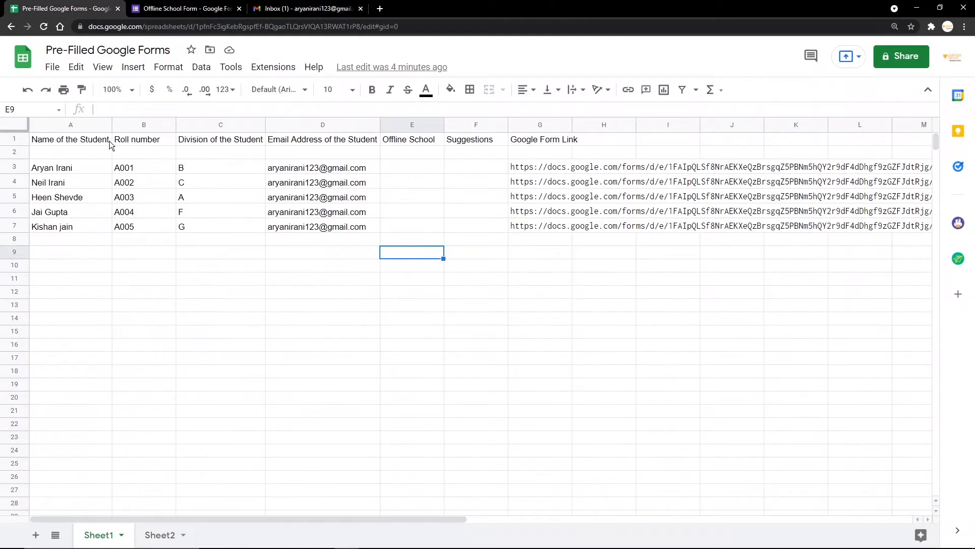
{"action": "left_click", "coordinate": [109, 141]}
{"action": "key", "text": "ctrl+c"}
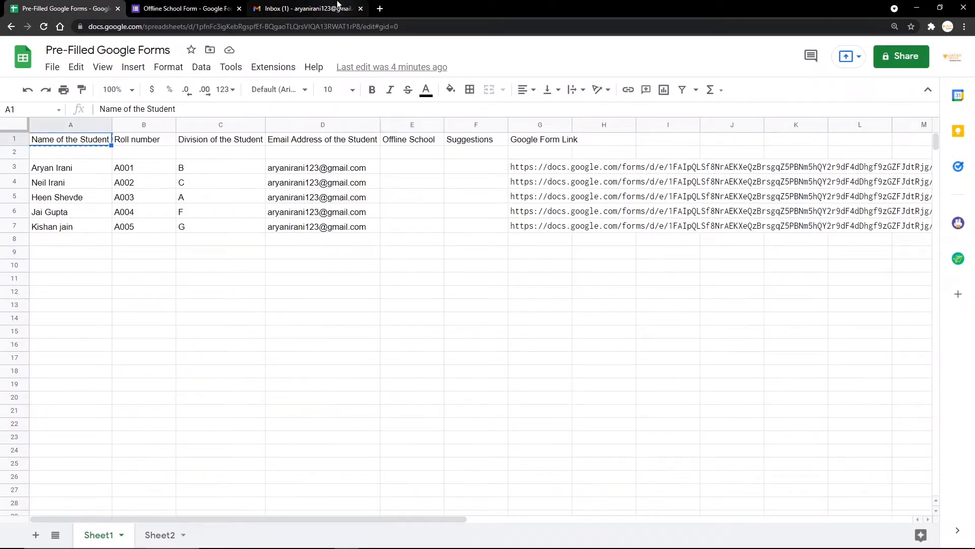
{"action": "left_click", "coordinate": [154, 6]}
{"action": "left_click", "coordinate": [310, 8]}
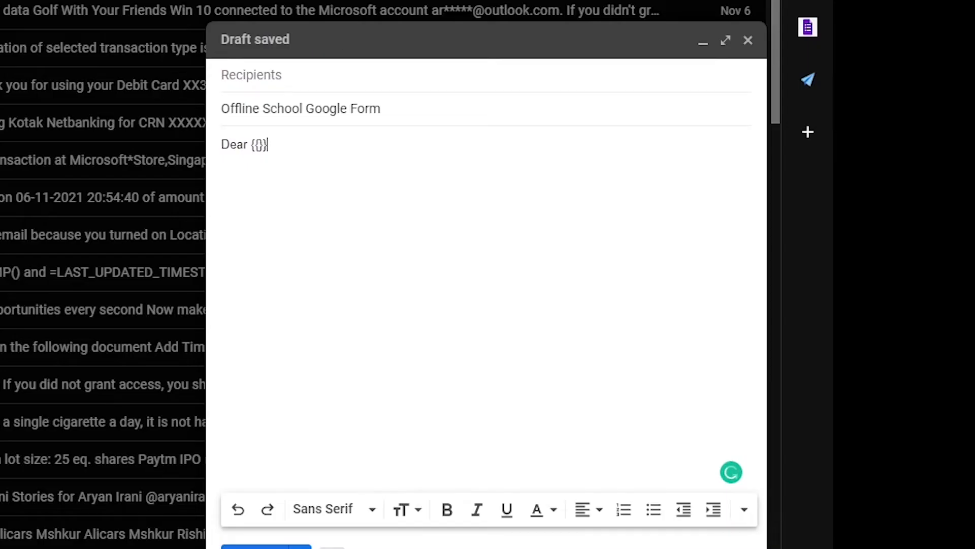
{"action": "key", "text": "ctrl+v"}
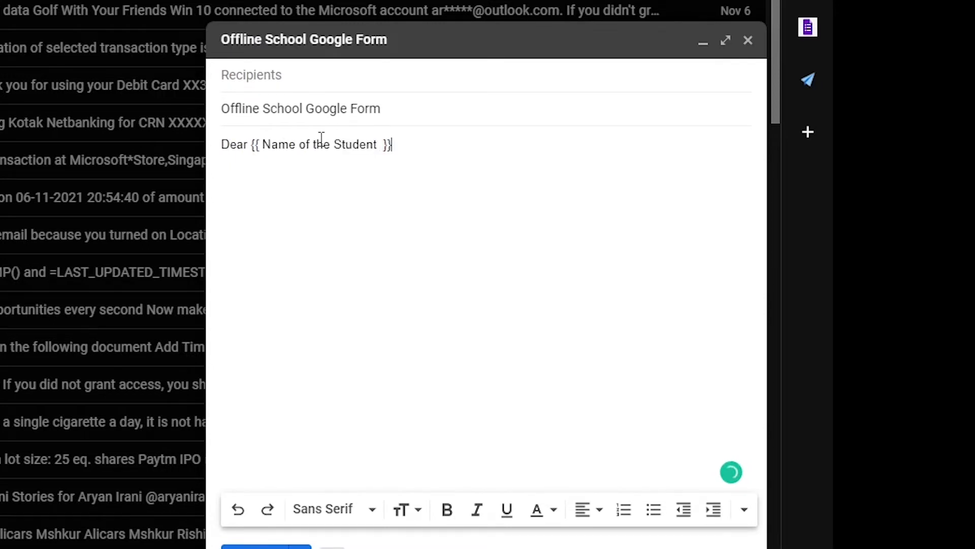
{"action": "type", "text": ","}
{"action": "key", "text": "Return"}
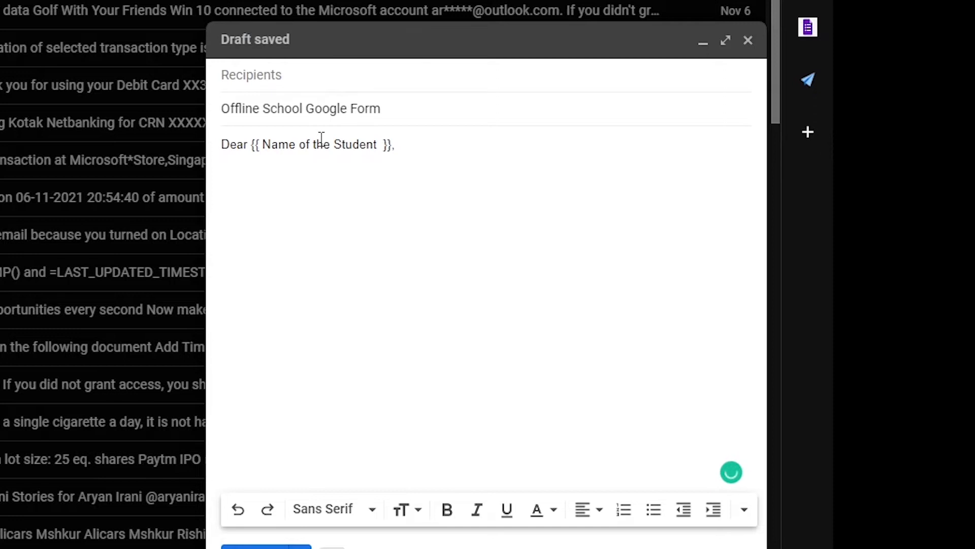
Add the line "Your roll number is {{Roll number}}" below the greeting, copying the placeholder name from the spreadsheet's header in B1.
{"action": "type", "text": "You re"}
{"action": "key", "text": "BackSpace"}
{"action": "type", "text": "oll number"}
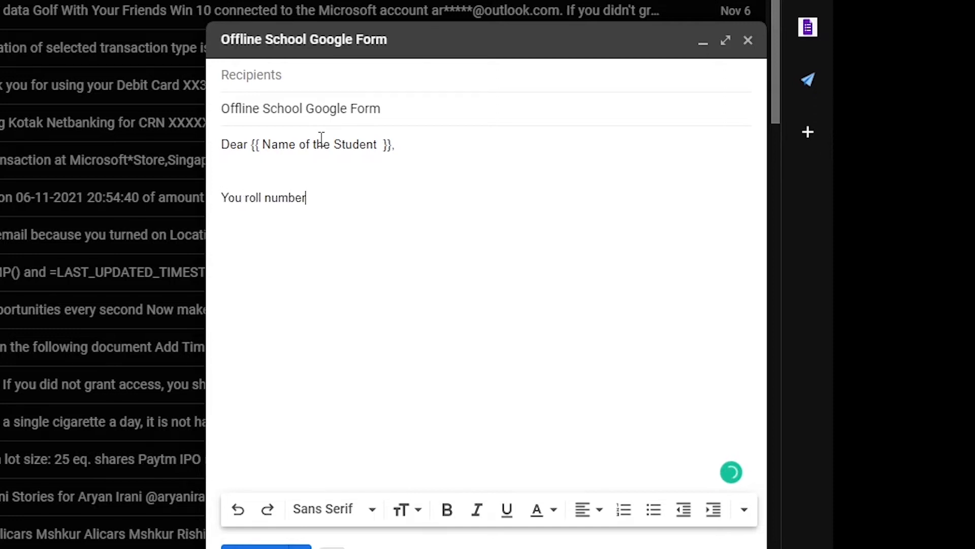
{"action": "type", "text": " is {{}}"}
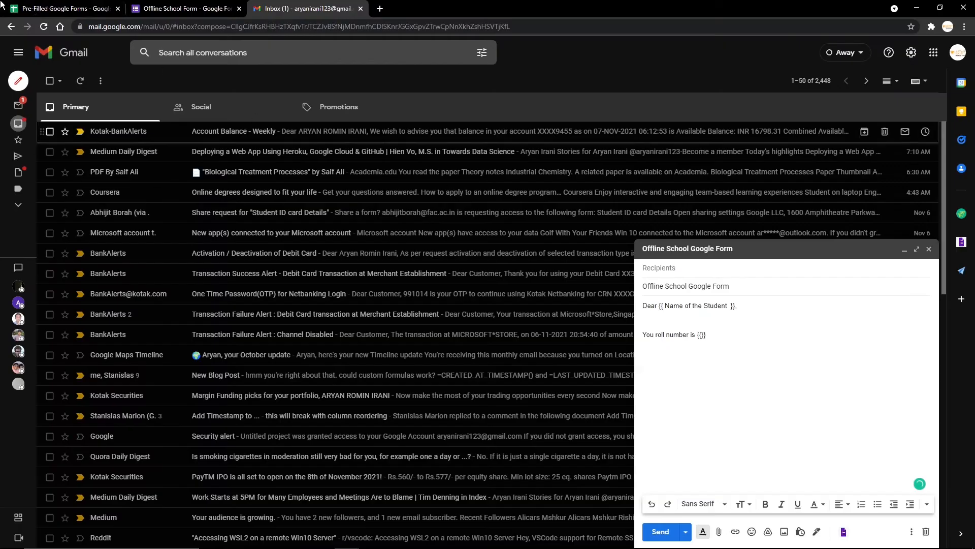
{"action": "left_click", "coordinate": [33, 9]}
{"action": "left_click", "coordinate": [123, 138]}
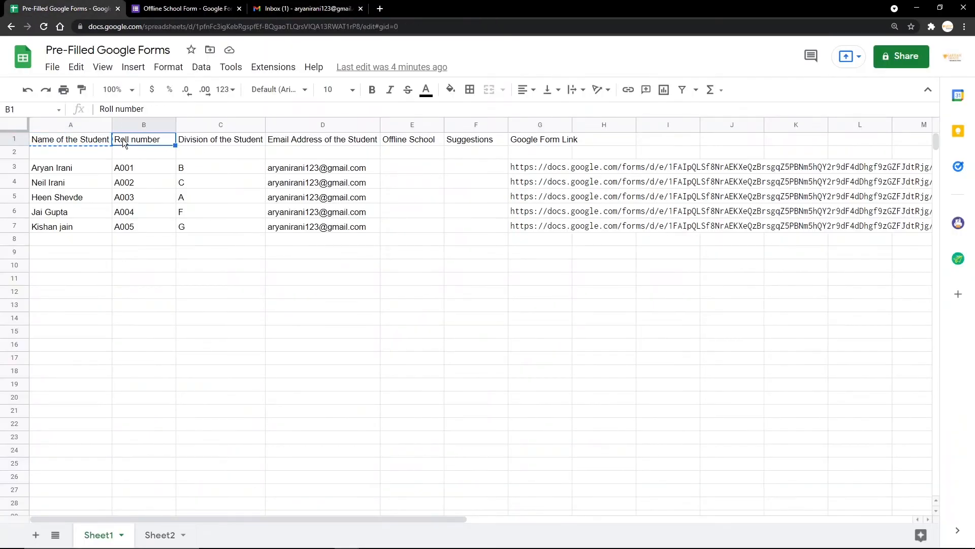
{"action": "key", "text": "ctrl+c"}
{"action": "left_click", "coordinate": [305, 8]}
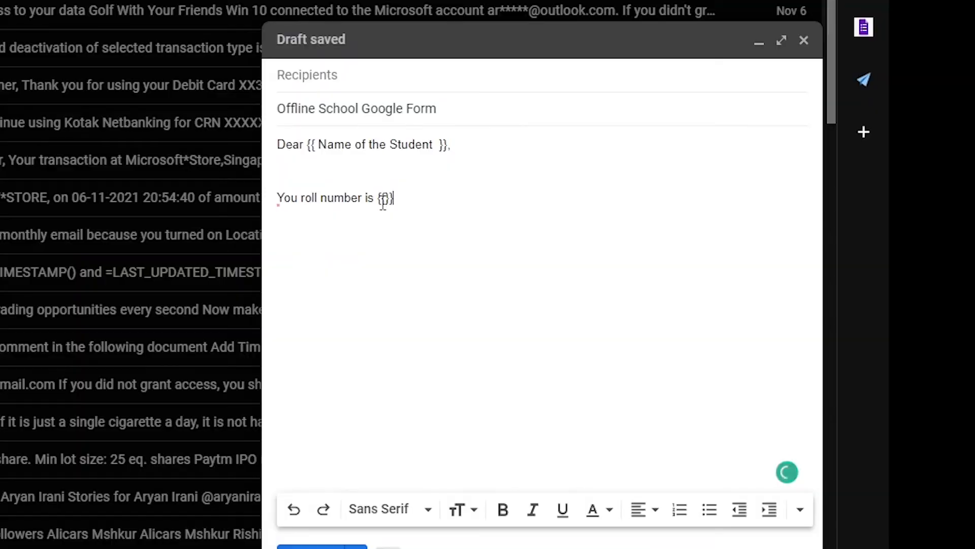
{"action": "left_click", "coordinate": [702, 335]}
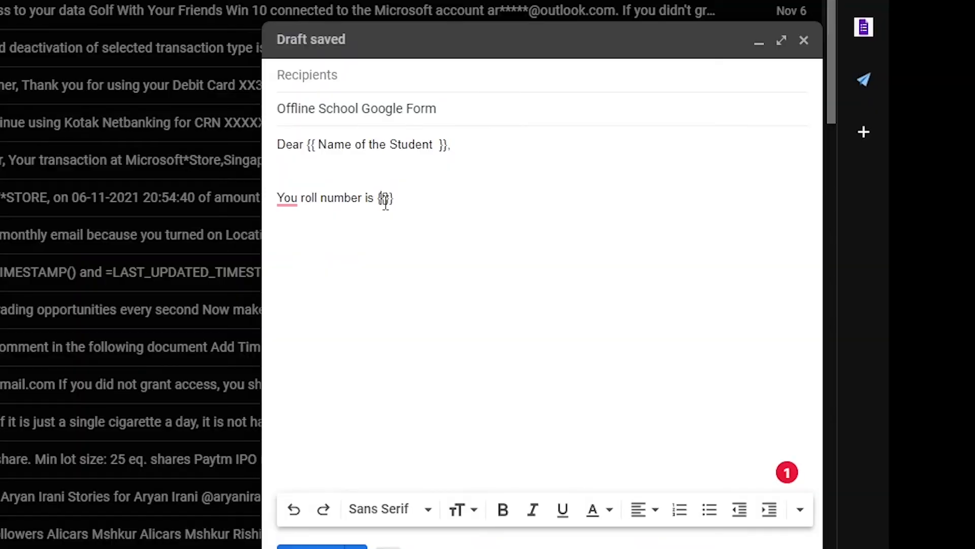
{"action": "left_click", "coordinate": [283, 200]}
{"action": "left_click", "coordinate": [282, 247]}
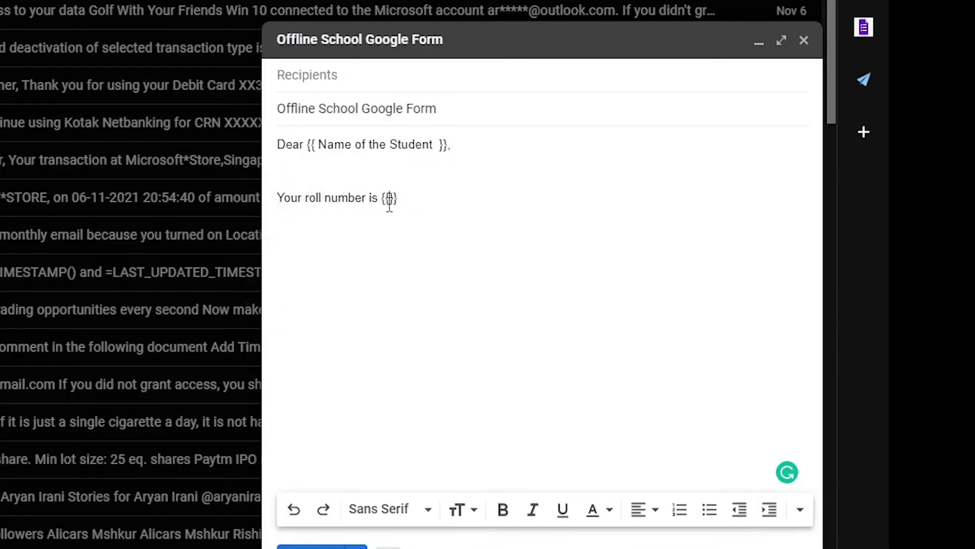
{"action": "key", "text": "ctrl+v"}
Write that, with covid cases dropped, school is planned to start offline, and ask students to fill the Google Form before 10th November 2021.
{"action": "type", "text": ". Now that the covid cases have dropped we are planning to start school offline."}
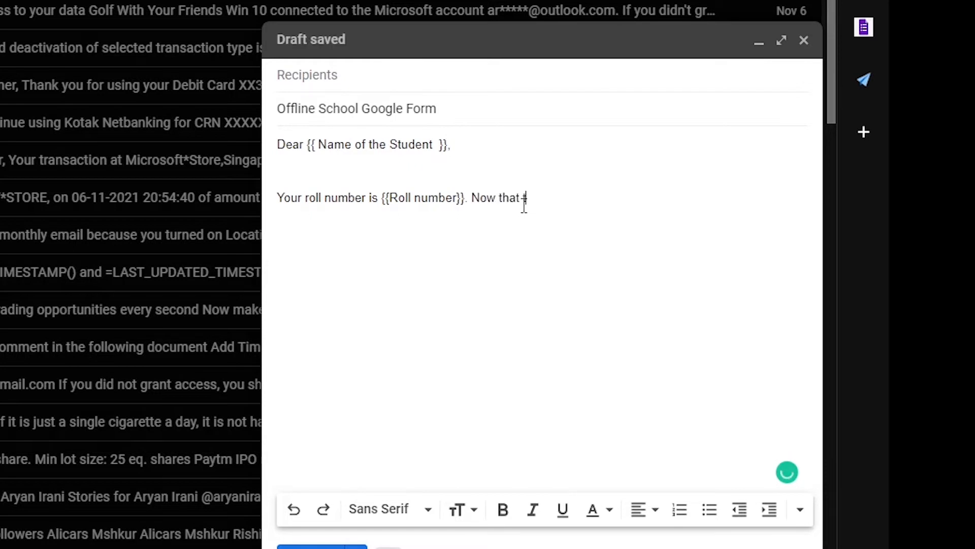
{"action": "key", "text": "Return"}
{"action": "key", "text": "Return"}
{"action": "type", "text": "We are giving a Google Form, please fill the form before 10th November 2021."}
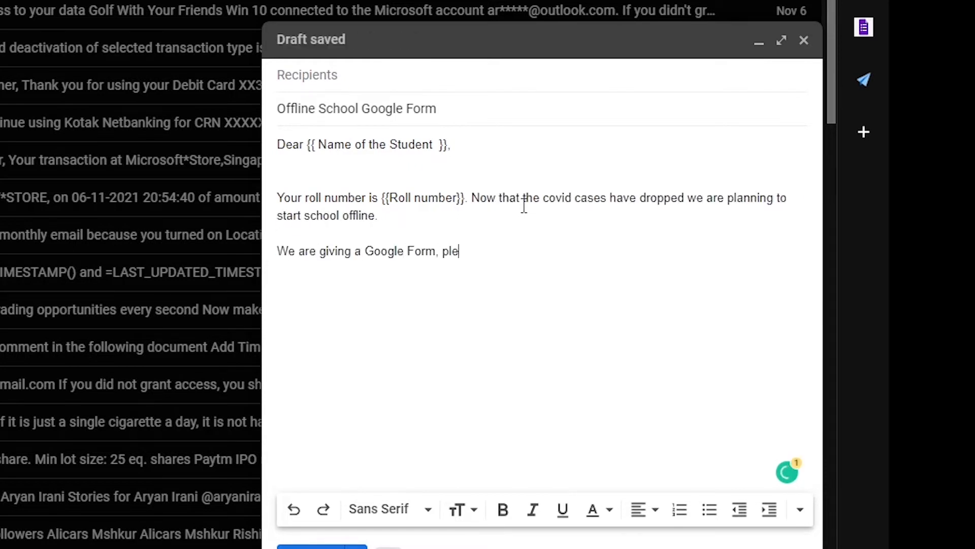
Add a bold "Google Form Link:" label followed by {{Google Form Link}}, and sign off with "Regards, Moderator, Passion Education School".
{"action": "key", "text": "Return"}
{"action": "key", "text": "Return"}
{"action": "type", "text": "Google Form Link :"}
{"action": "key", "text": "Return"}
{"action": "key", "text": "Return"}
{"action": "type", "text": "Regards,"}
{"action": "key", "text": "Return"}
{"action": "type", "text": "Moderator"}
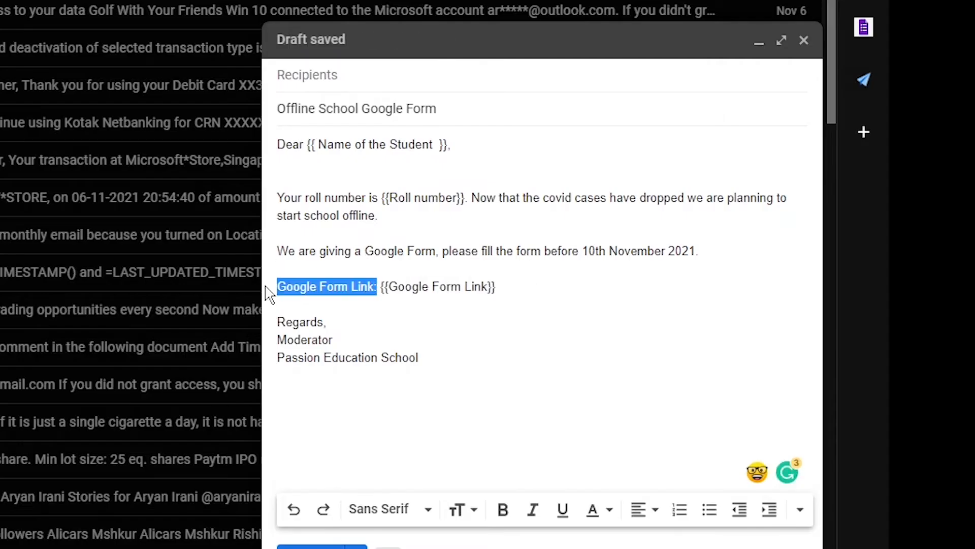
{"action": "key", "text": "ctrl+b"}
{"action": "key", "text": "Down"}
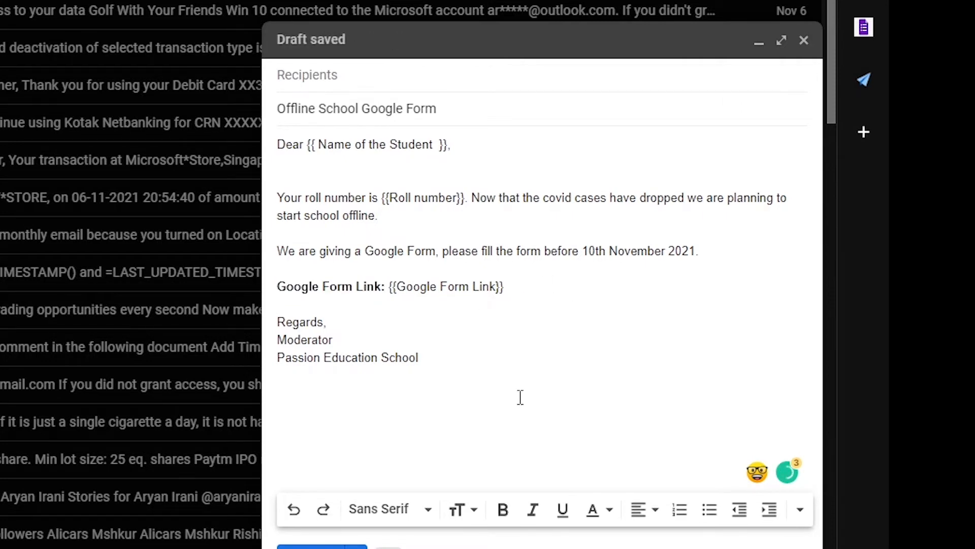
{"action": "left_click_drag", "start_coordinate": [439, 197], "coordinate": [429, 197]}
{"action": "double_click", "coordinate": [401, 197]}
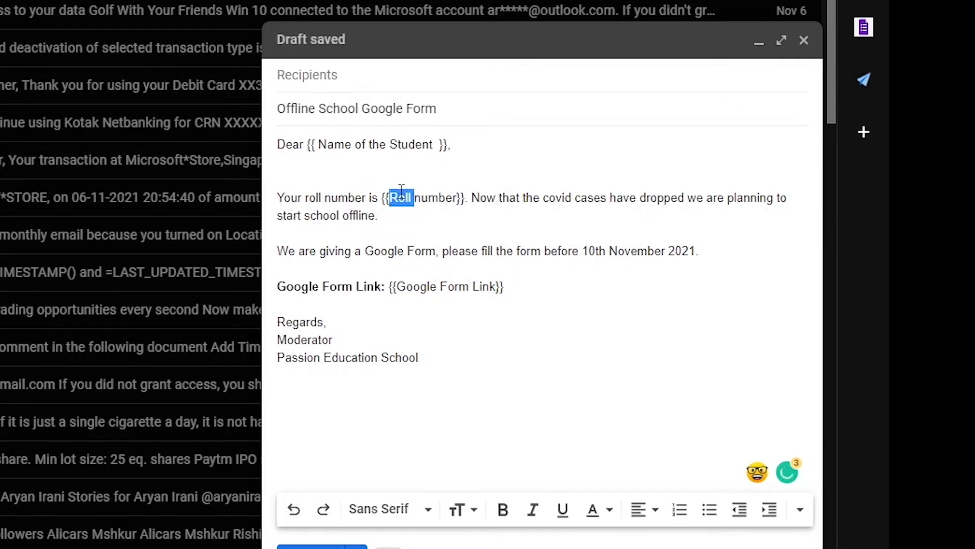
{"action": "left_click", "coordinate": [354, 286]}
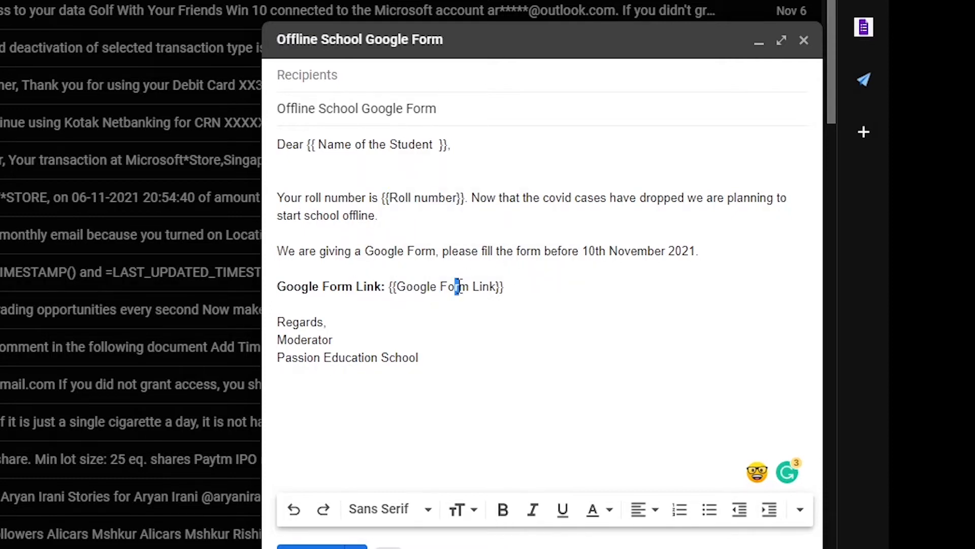
{"action": "double_click", "coordinate": [475, 286]}
{"action": "left_click", "coordinate": [461, 287]}
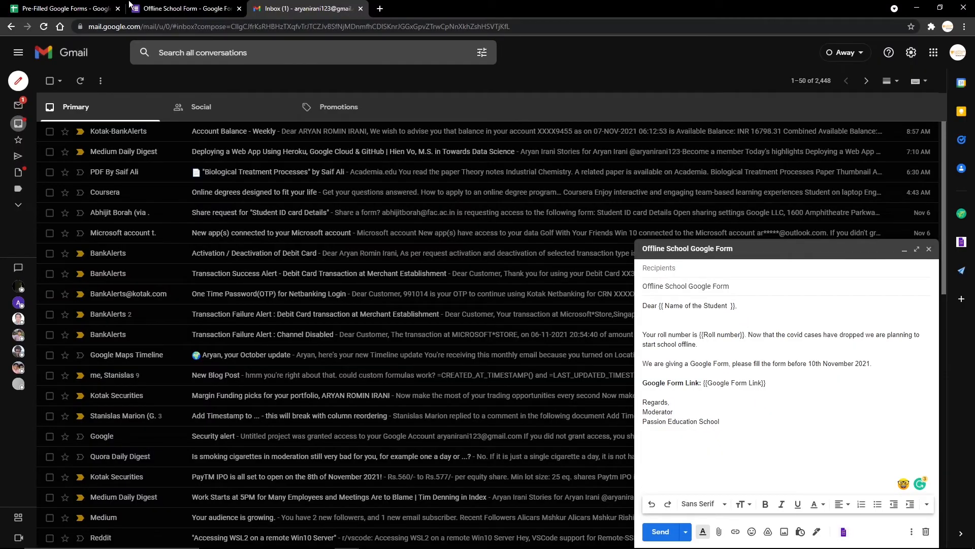
Return to the Pre-Filled Google Forms spreadsheet and start a mail merge with Yet Another Mail Merge.
{"action": "left_click", "coordinate": [124, 7]}
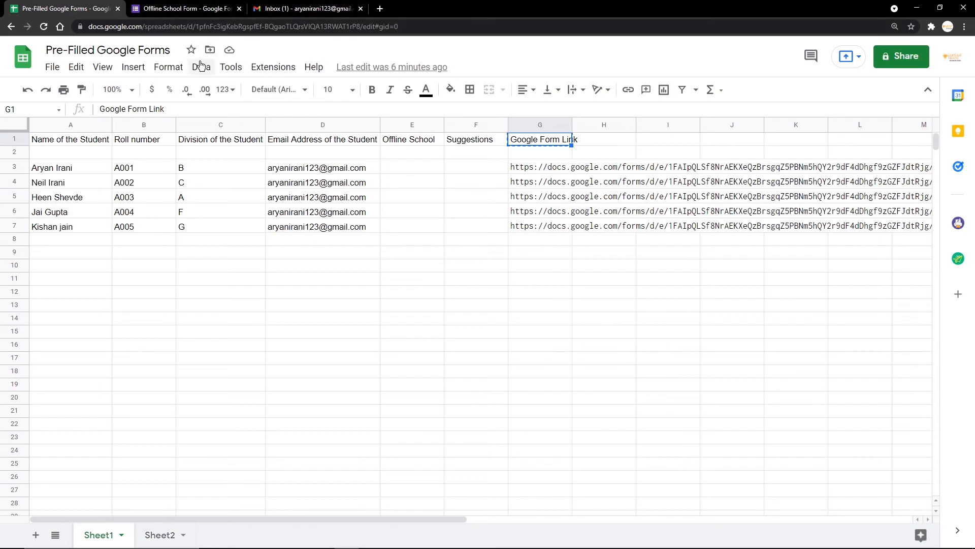
{"action": "left_click", "coordinate": [255, 66]}
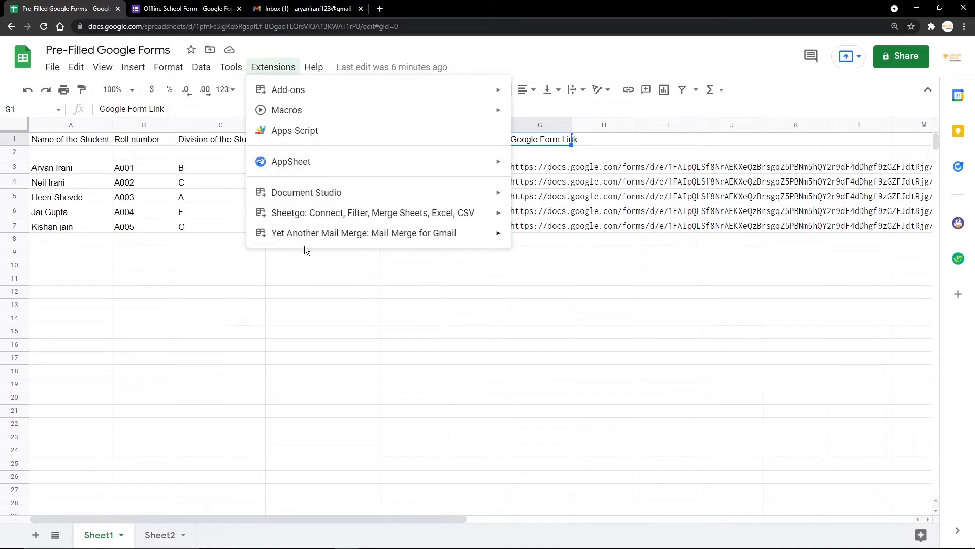
{"action": "mouse_move", "coordinate": [311, 232]}
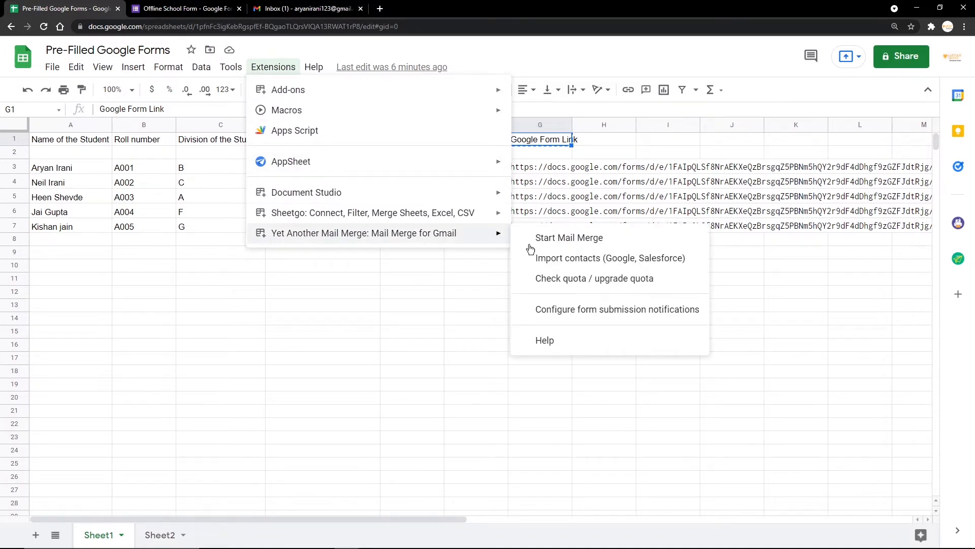
{"action": "left_click", "coordinate": [660, 244]}
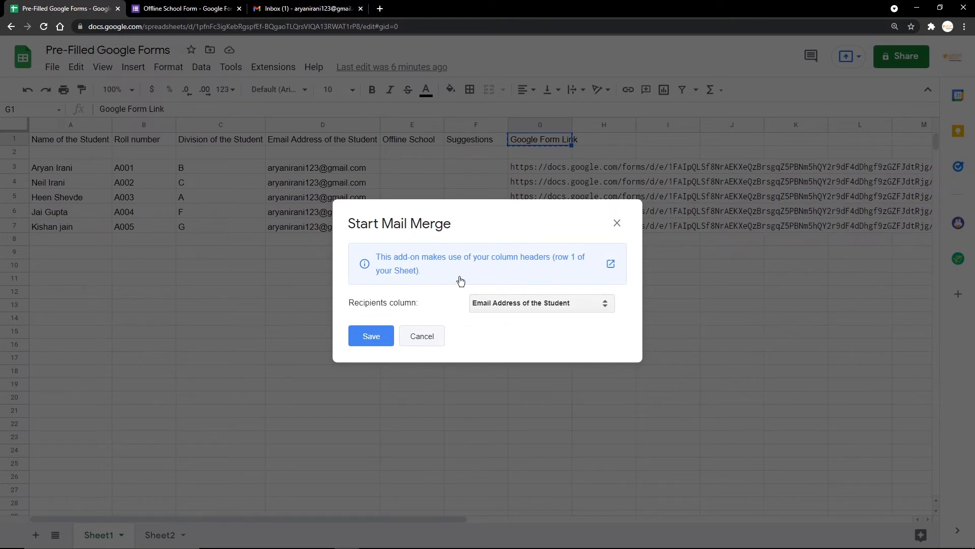
Choose Email Address of the Student as the mail merge's recipients column and save it.
{"action": "left_click", "coordinate": [490, 300]}
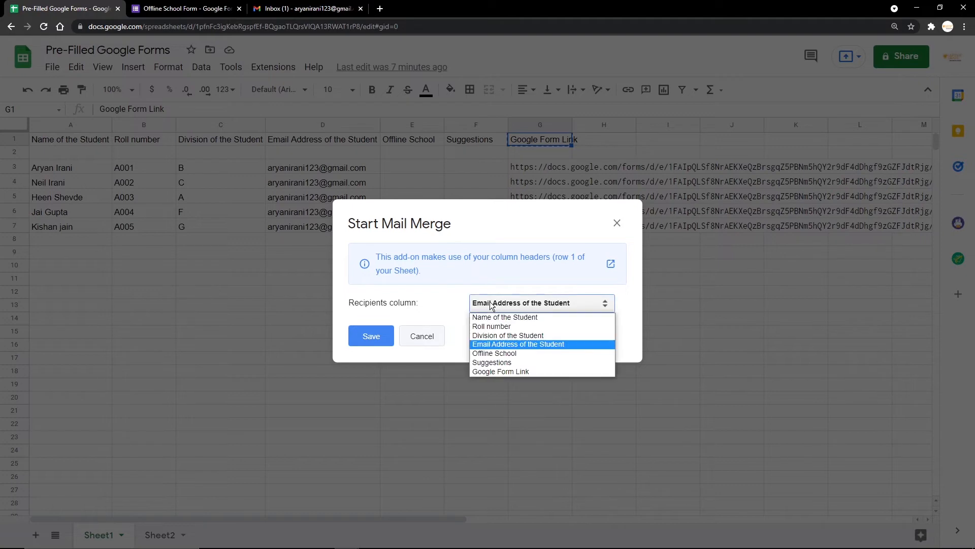
{"action": "left_click", "coordinate": [491, 345]}
{"action": "left_click", "coordinate": [373, 343]}
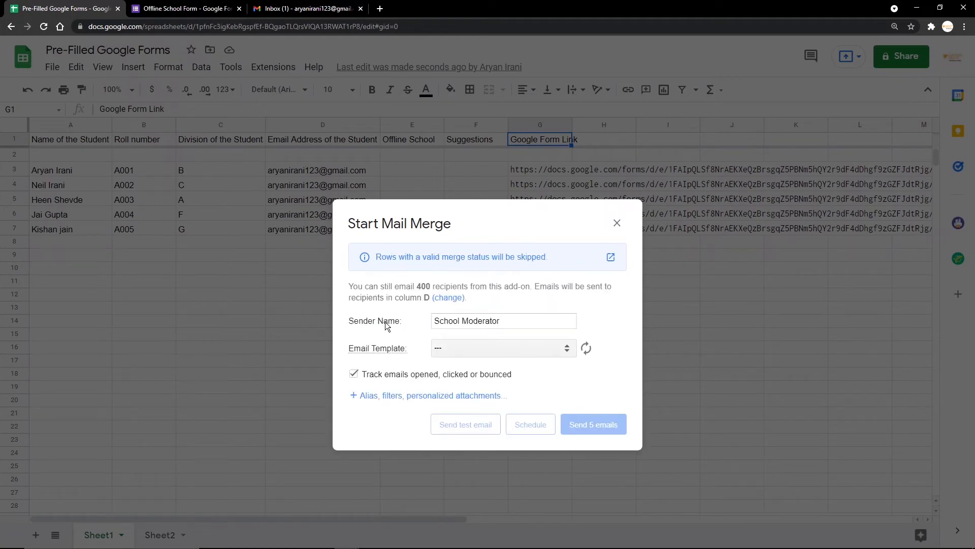
Use the Offline School Google Form draft as the mail merge's email template, keep School Moderator as sender, and send the 5 emails.
{"action": "left_click_drag", "start_coordinate": [433, 323], "coordinate": [526, 322]}
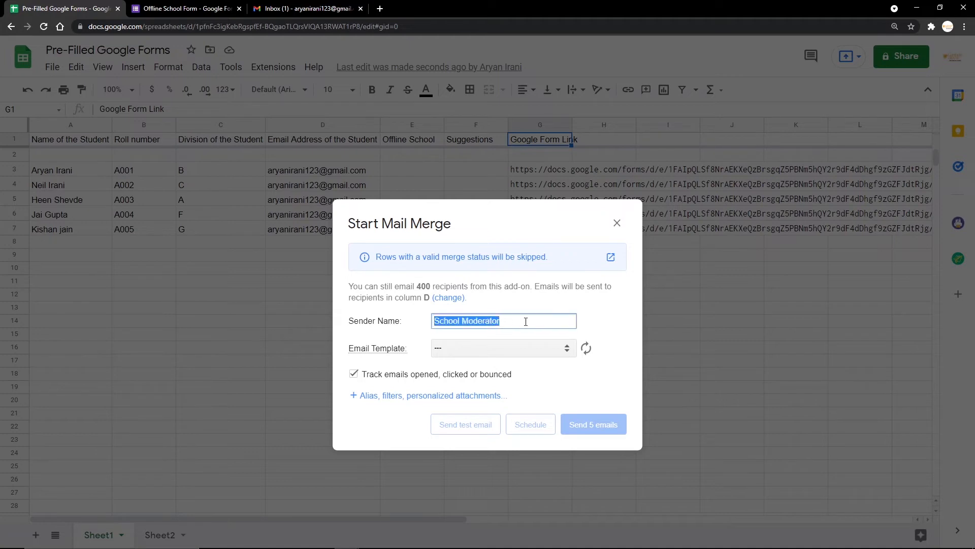
{"action": "left_click", "coordinate": [600, 328]}
{"action": "left_click", "coordinate": [467, 346]}
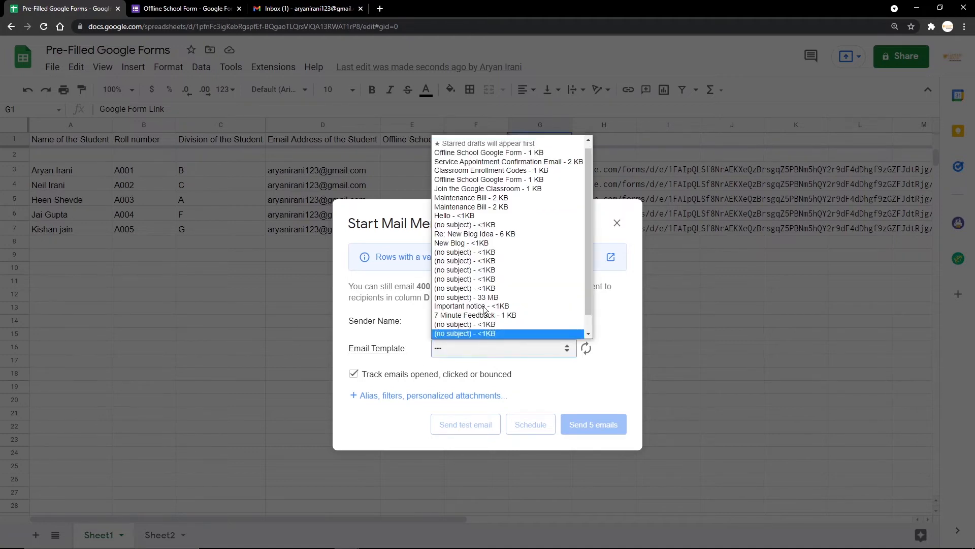
{"action": "left_click", "coordinate": [494, 154]}
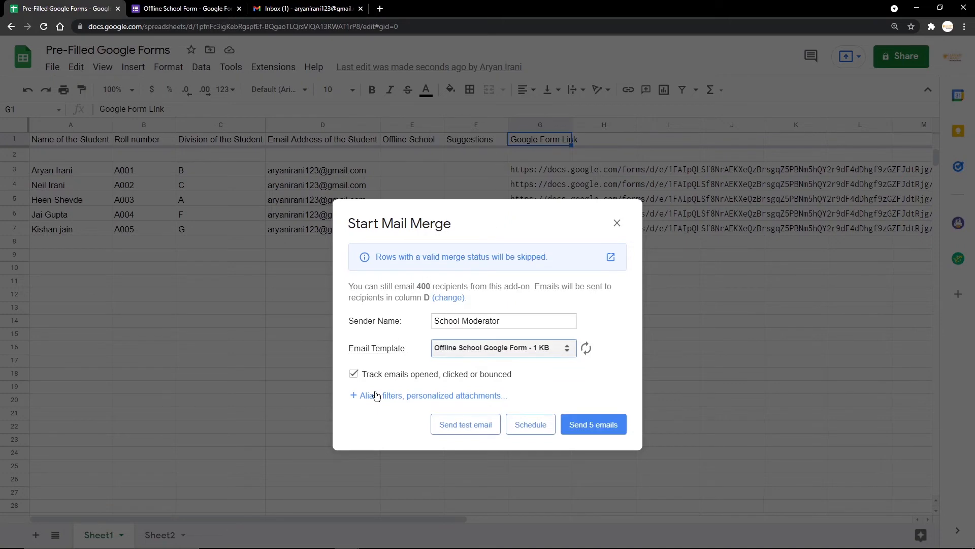
{"action": "left_click", "coordinate": [460, 393]}
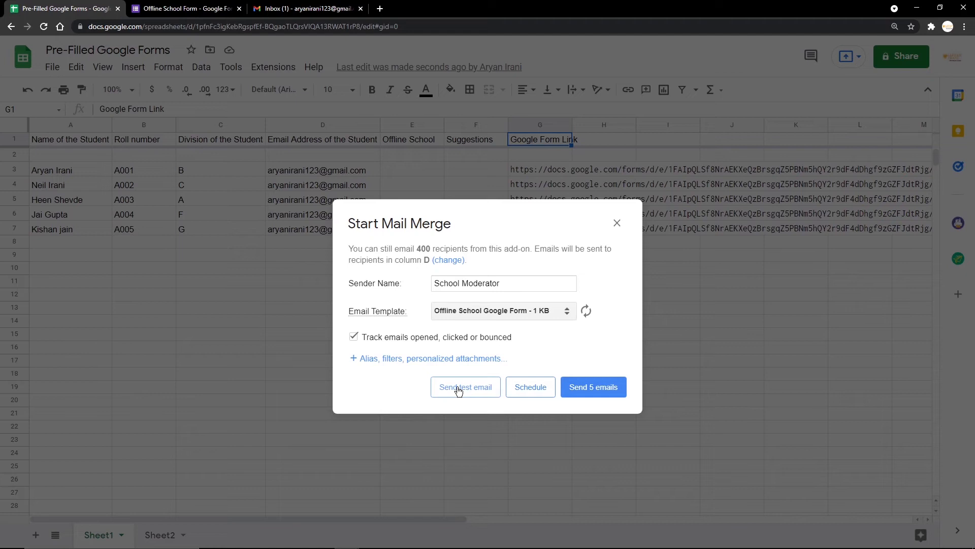
{"action": "left_click", "coordinate": [606, 389]}
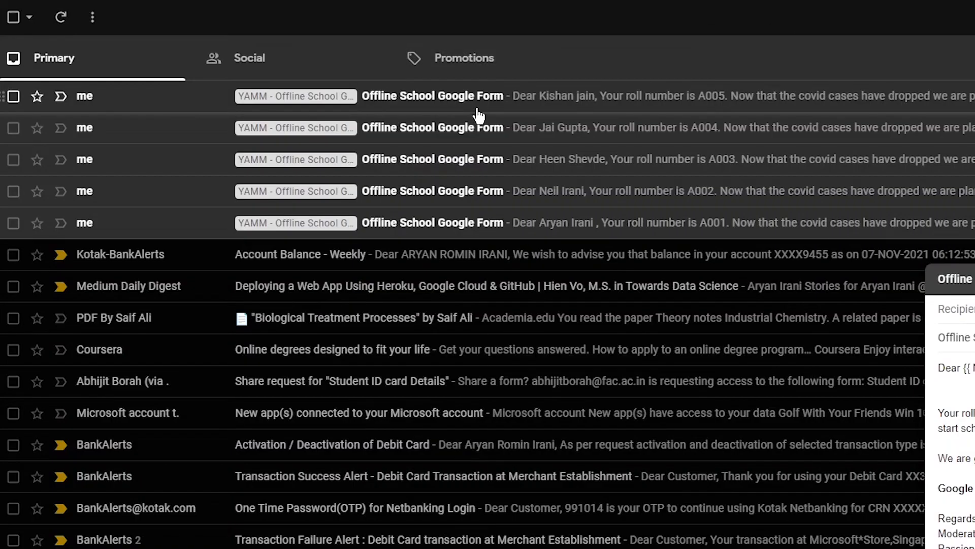
Open the received Offline School Google Form email for roll number A002 and compare its details with that student's row in the spreadsheet.
{"action": "left_click", "coordinate": [462, 185]}
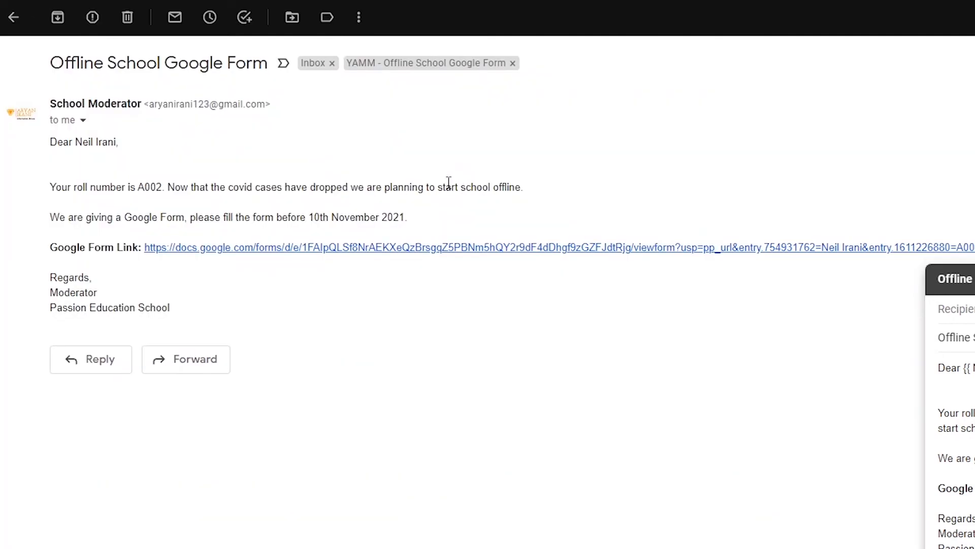
{"action": "left_click_drag", "start_coordinate": [119, 142], "coordinate": [98, 141]}
{"action": "left_click", "coordinate": [76, 189]}
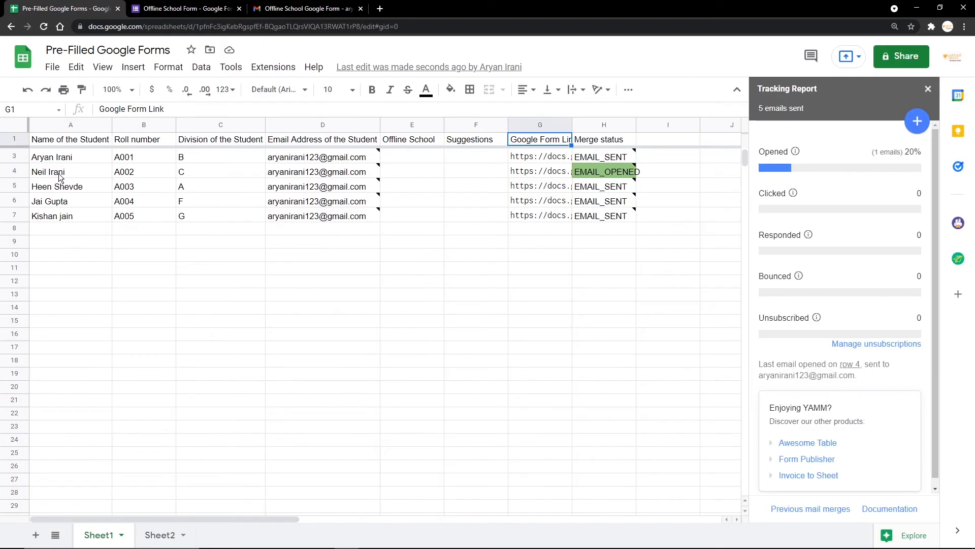
{"action": "left_click", "coordinate": [28, 160]}
{"action": "left_click", "coordinate": [134, 161]}
{"action": "left_click", "coordinate": [216, 175]}
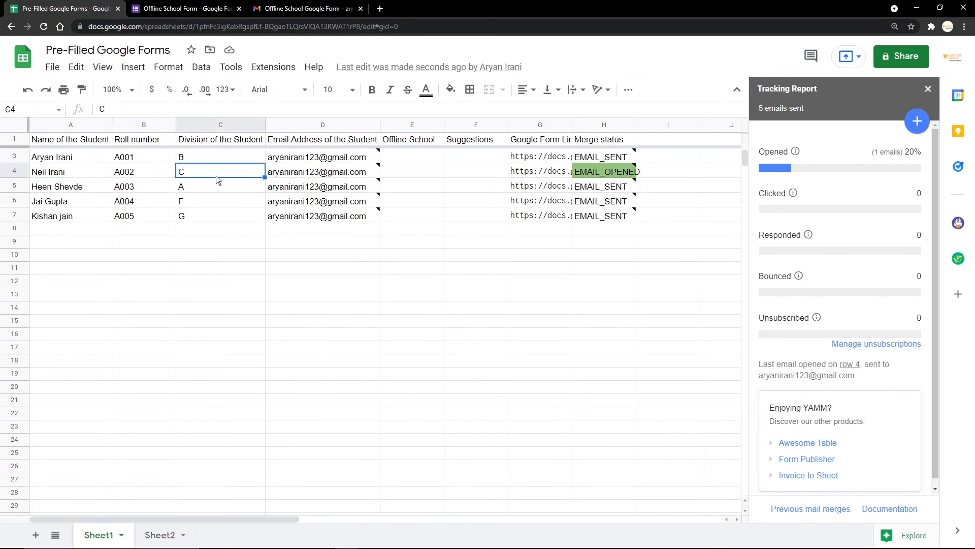
Return to the A002 email in Gmail, open its Google Form link, and continue with the current draft to check the pre-filled answers.
{"action": "left_click", "coordinate": [294, 7]}
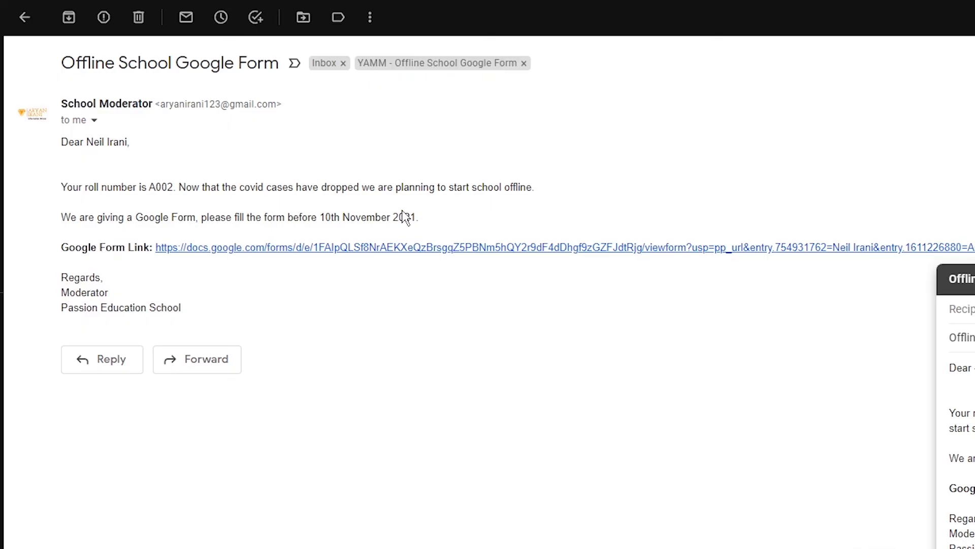
{"action": "double_click", "coordinate": [165, 187]}
{"action": "left_click", "coordinate": [159, 186]}
{"action": "left_click", "coordinate": [246, 247]}
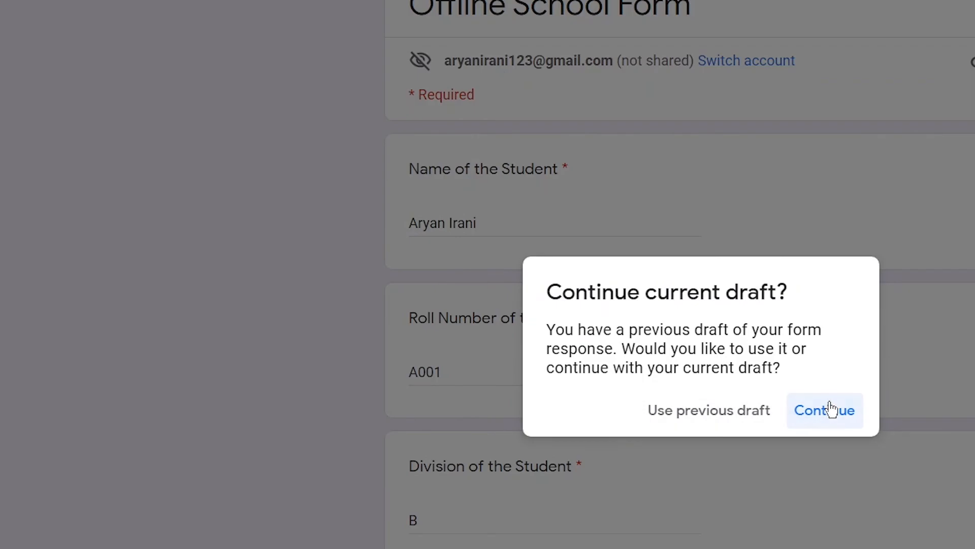
{"action": "left_click", "coordinate": [829, 409]}
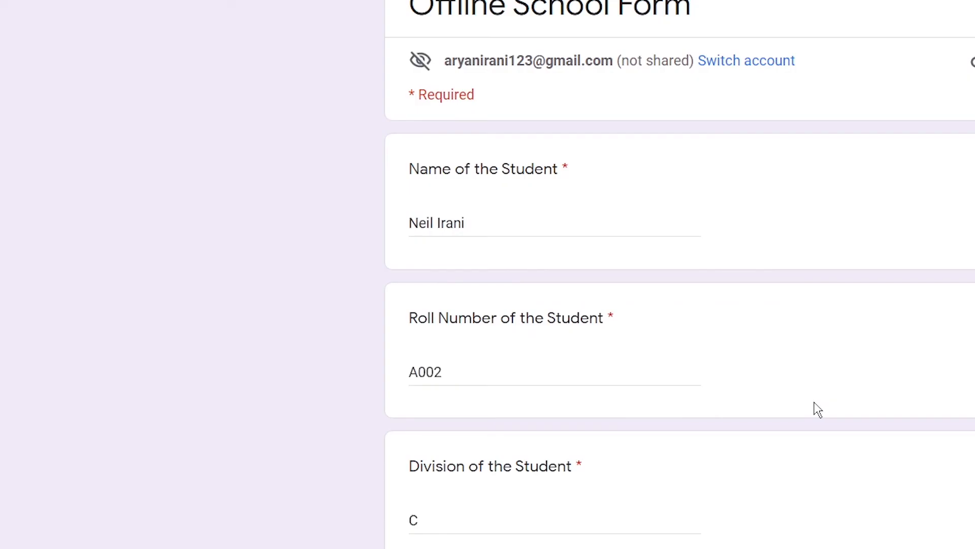
{"action": "scroll", "coordinate": [445, 517], "scroll_direction": "down", "scroll_amount": 5}
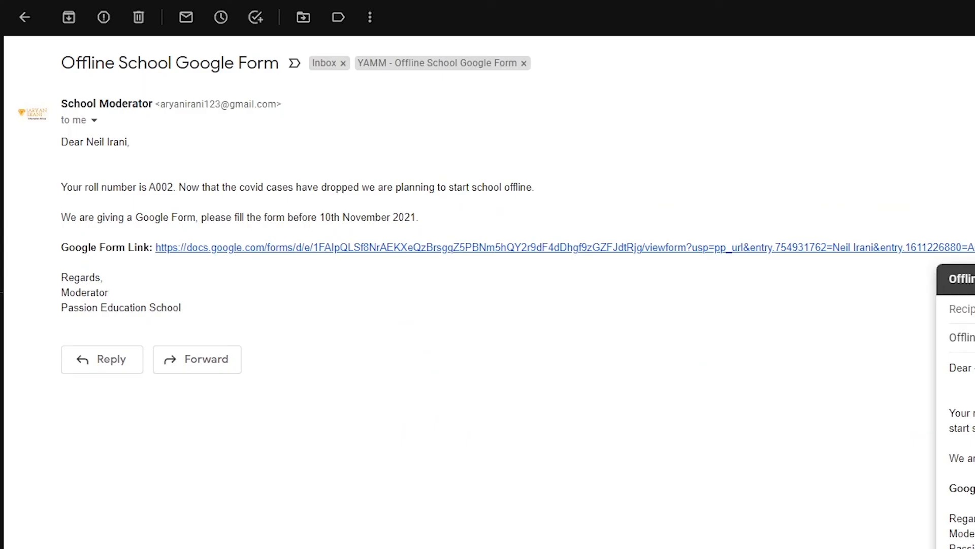
Review the sign-off lines at the end of the A002 student's email.
{"action": "left_click_drag", "start_coordinate": [254, 323], "coordinate": [39, 279]}
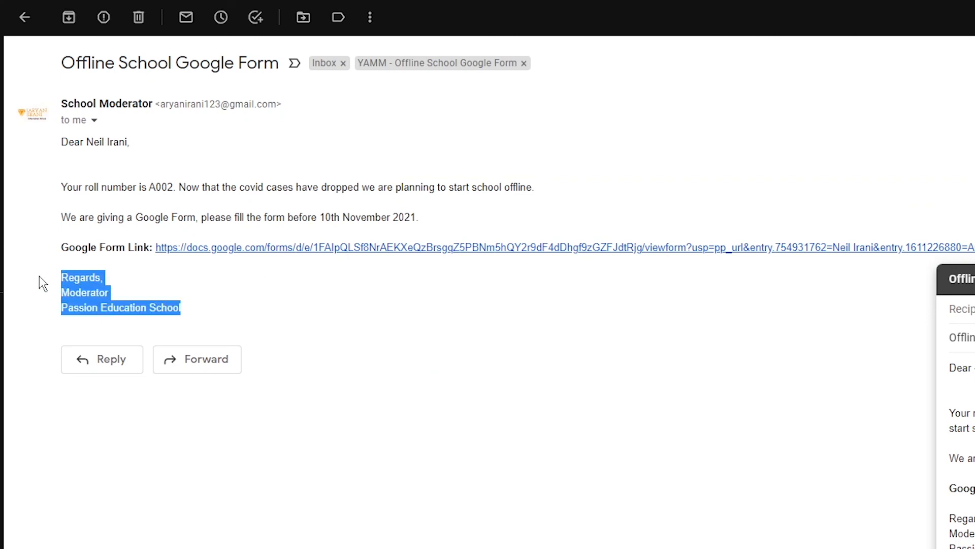
{"action": "left_click", "coordinate": [314, 295]}
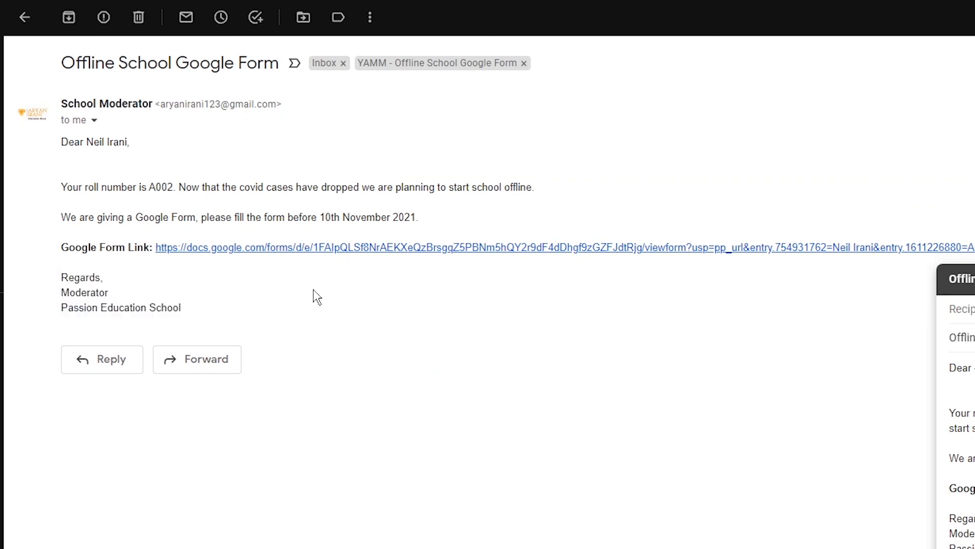